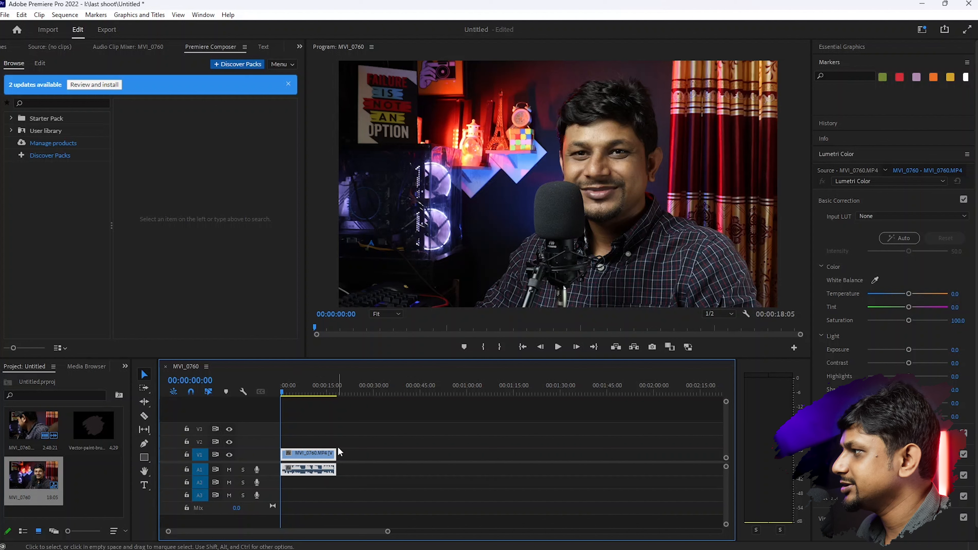
Play the opening three seconds of the MVI_0760 clip to preview the original footage.
key(space)
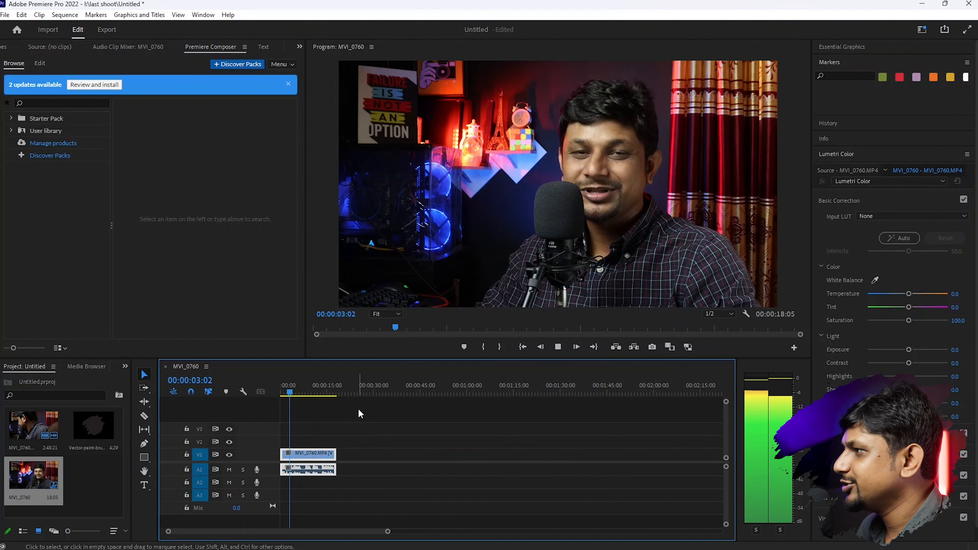
key(space)
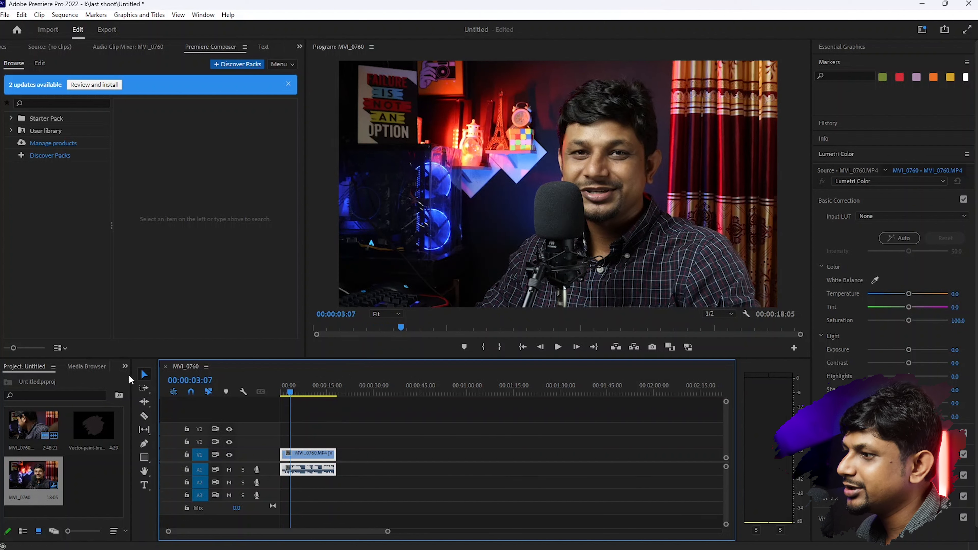
Search the effects for "gaus" and apply Gaussian Blur to the MVI_0760 video clip in the timeline.
click(125, 366)
click(137, 403)
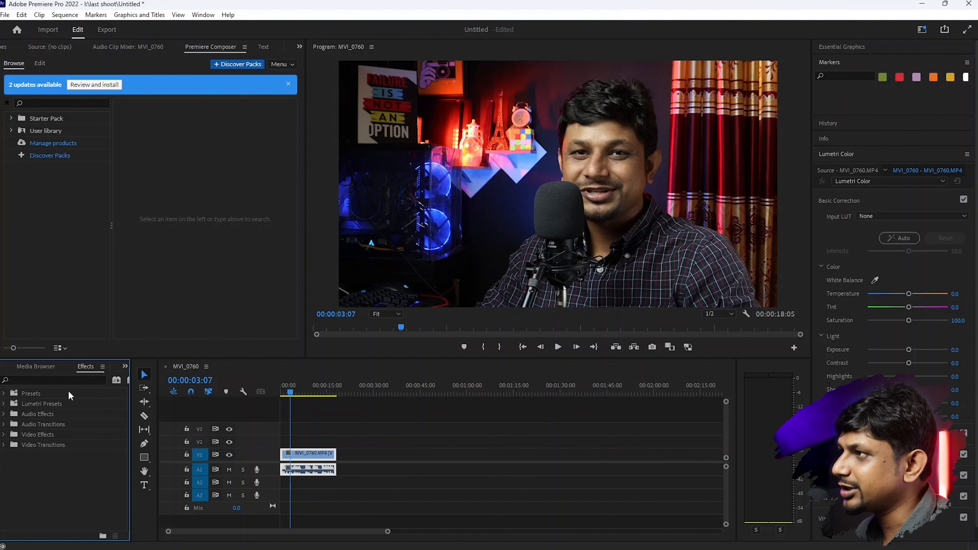
click(209, 15)
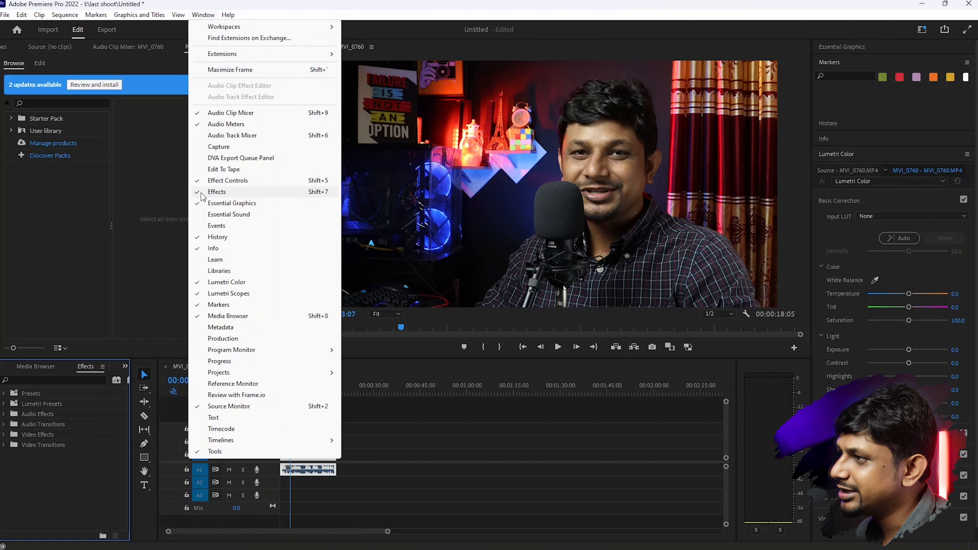
click(80, 484)
click(54, 380)
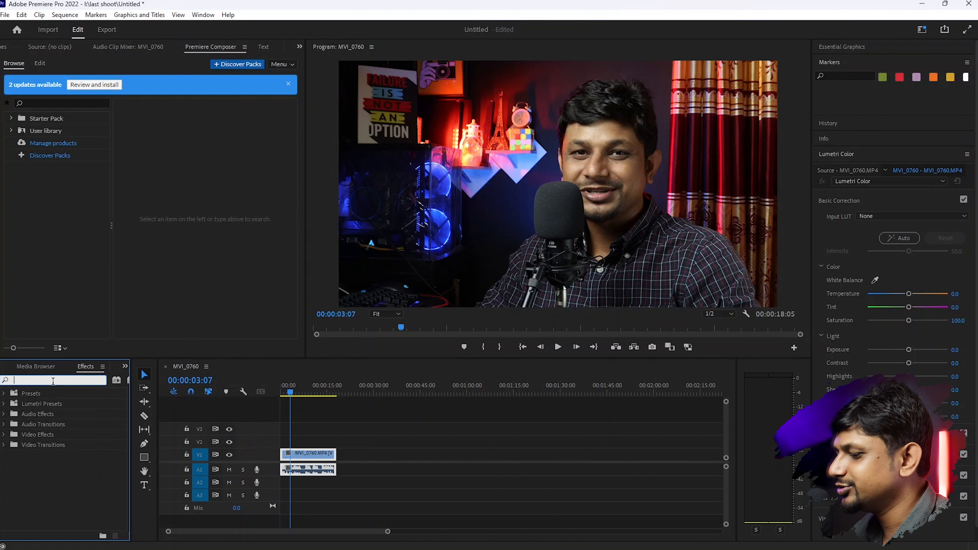
text(gaus)
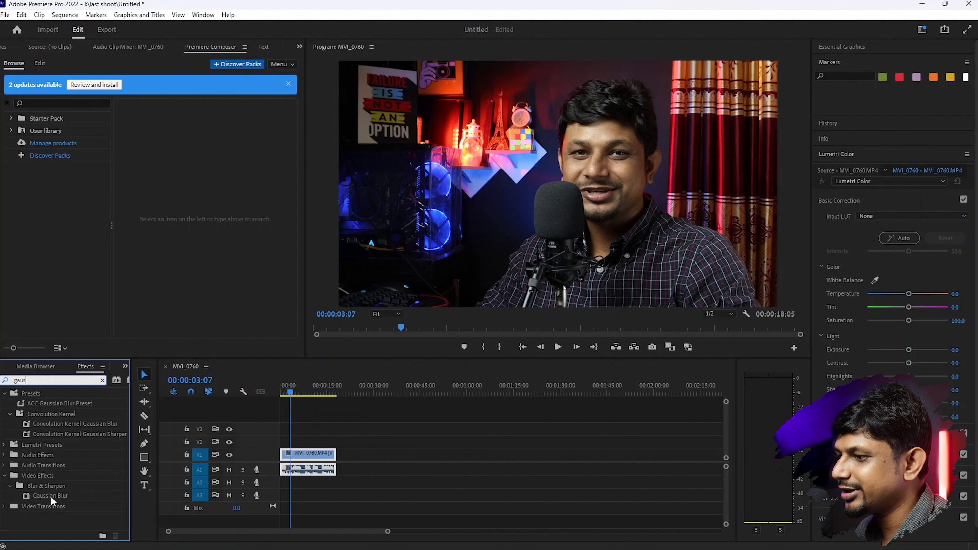
drag(51, 496, 304, 457)
Unlink the clip's audio from its video and show the video clip's Effect Controls.
right_click(307, 471)
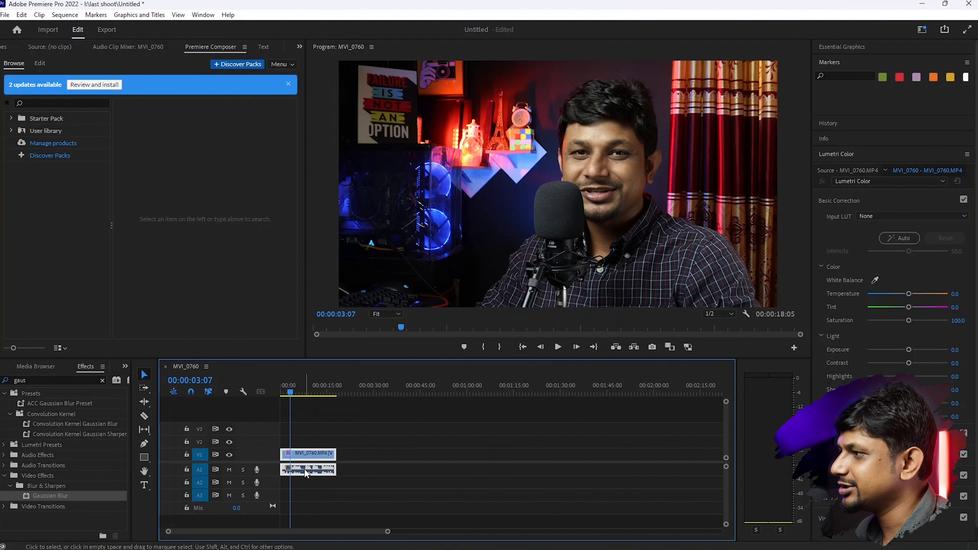
click(333, 186)
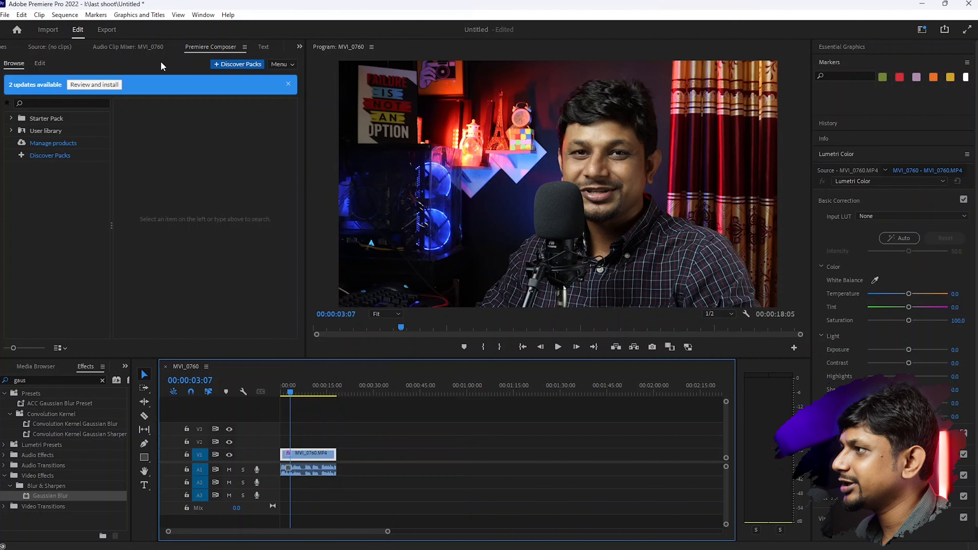
click(299, 46)
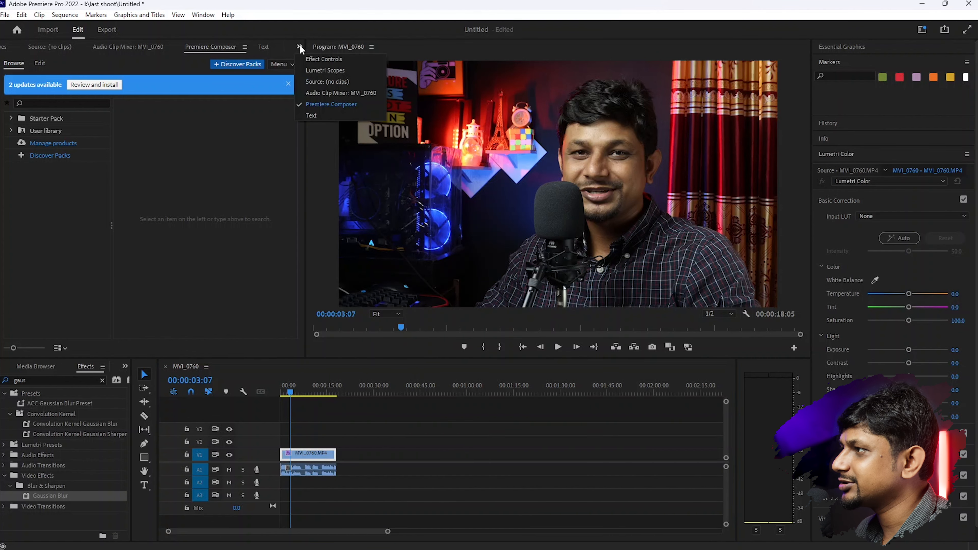
click(308, 61)
click(203, 16)
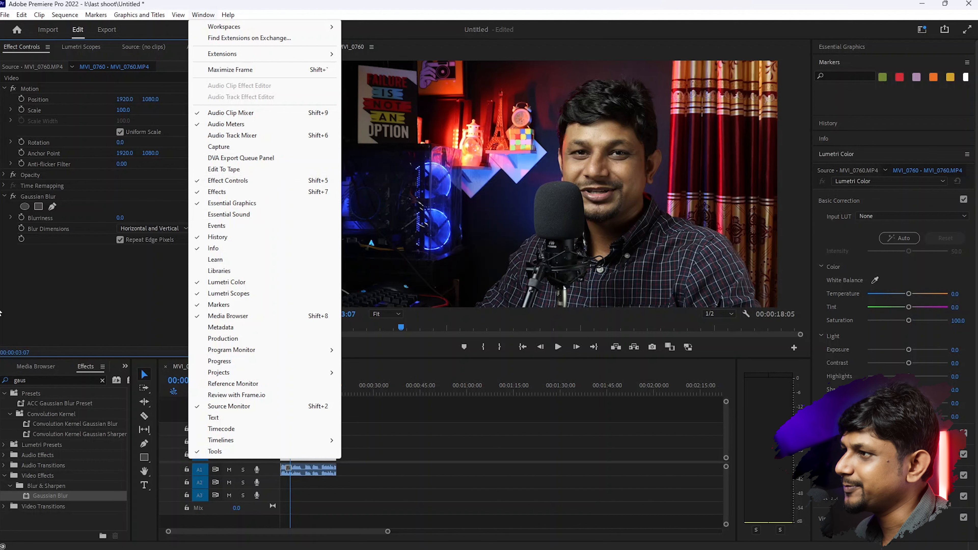
click(227, 181)
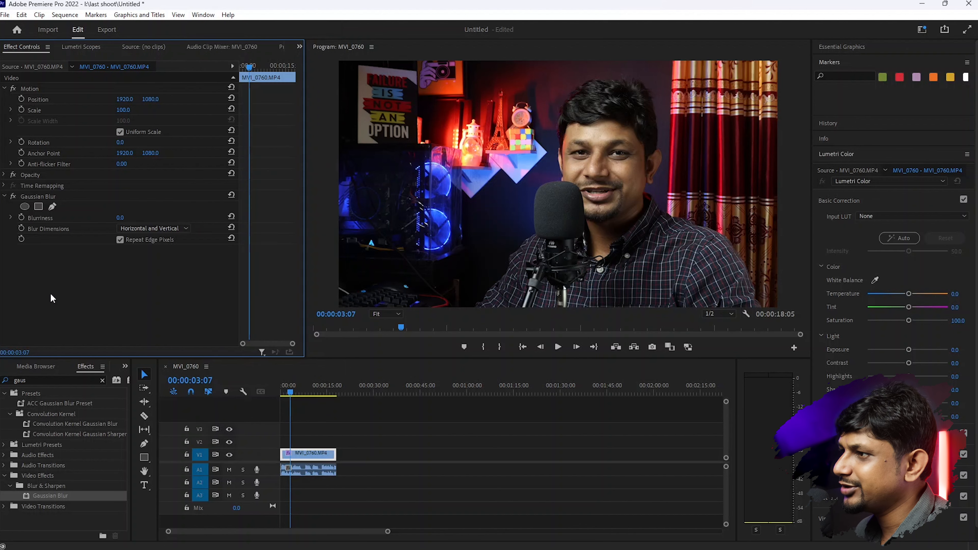
Draw a closed free-form Gaussian Blur mask loosely around the man and the microphone, down to the frame's lower edge.
click(31, 196)
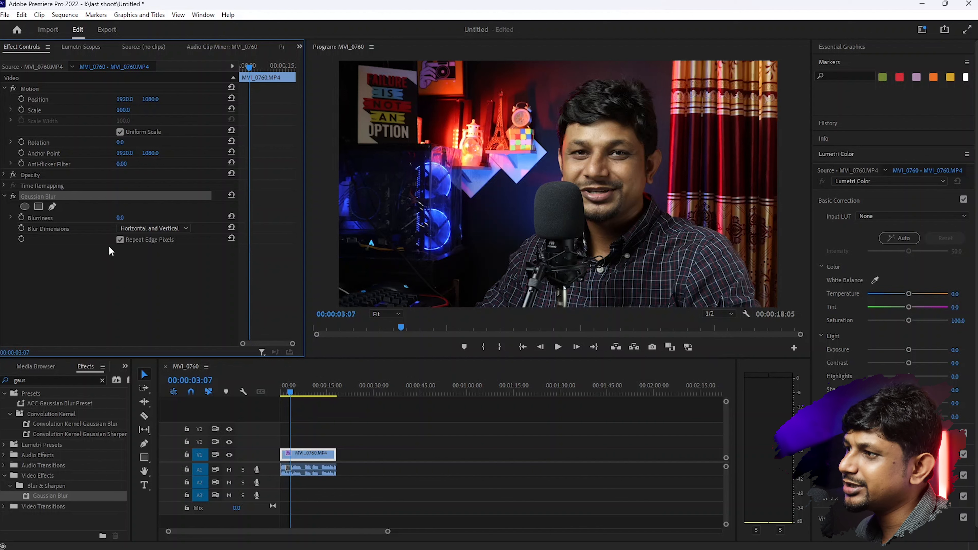
click(52, 206)
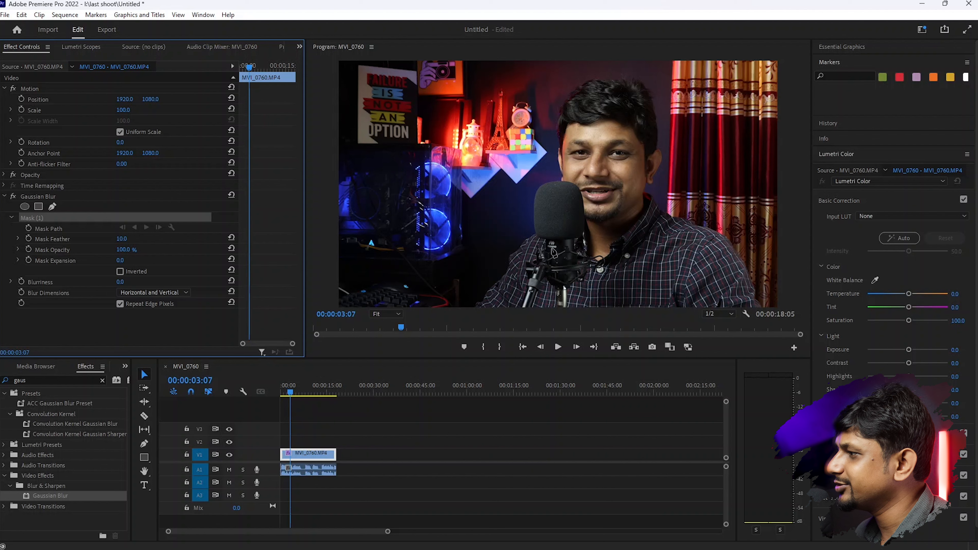
click(472, 305)
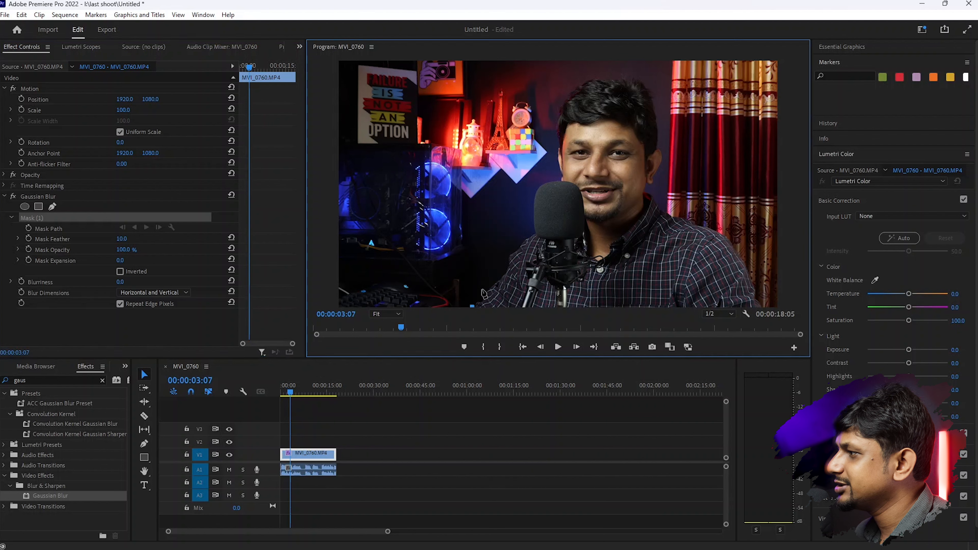
click(498, 252)
click(527, 230)
click(529, 199)
click(539, 176)
click(554, 170)
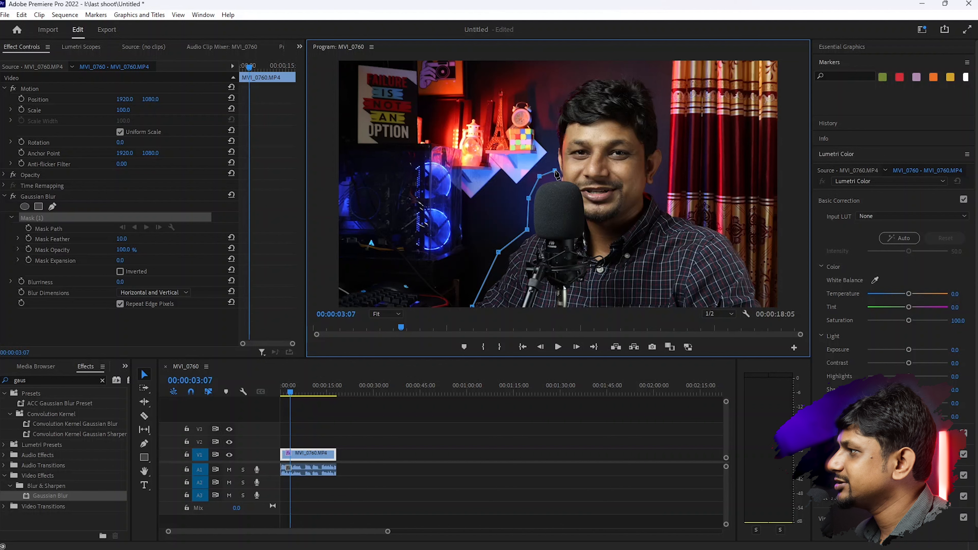
click(548, 130)
click(554, 92)
click(575, 73)
click(611, 70)
click(646, 79)
click(666, 120)
click(671, 165)
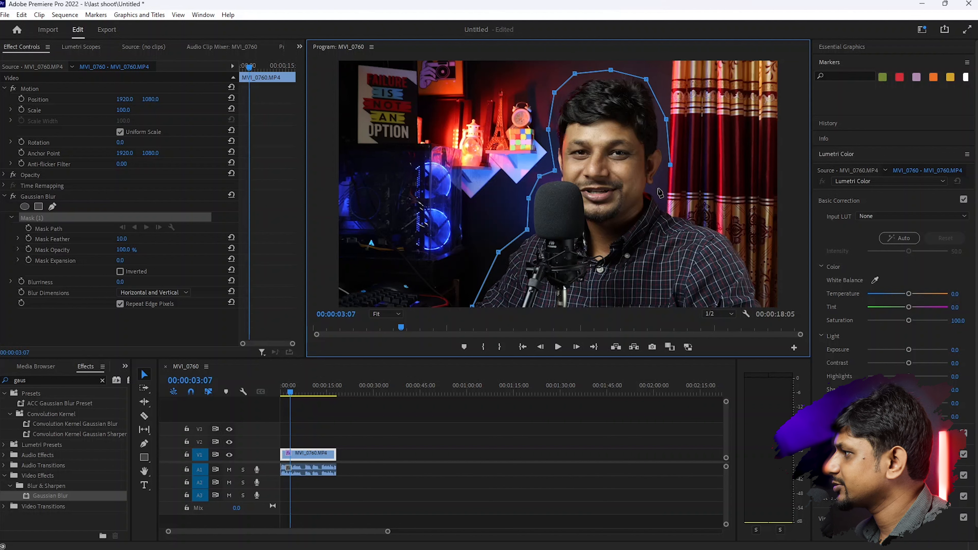
click(663, 197)
click(709, 222)
click(746, 253)
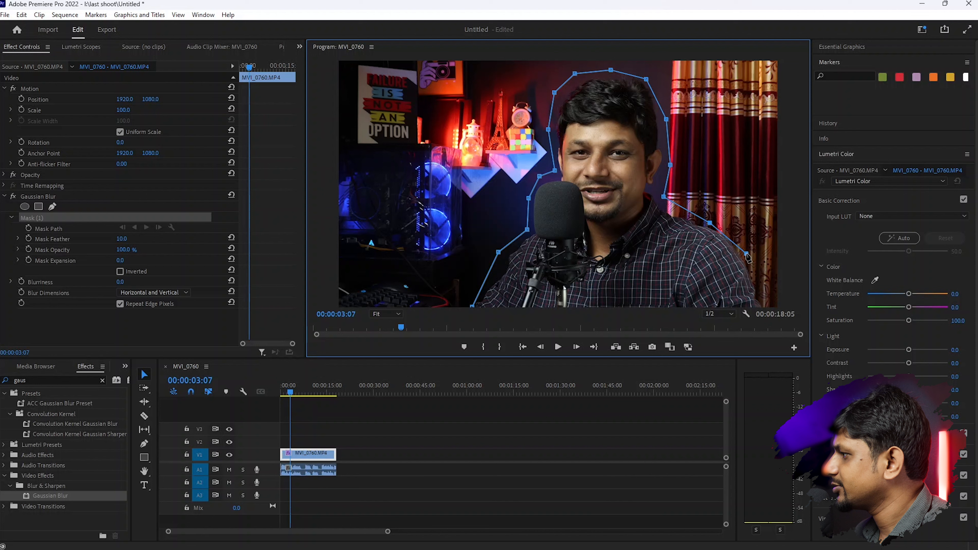
click(762, 306)
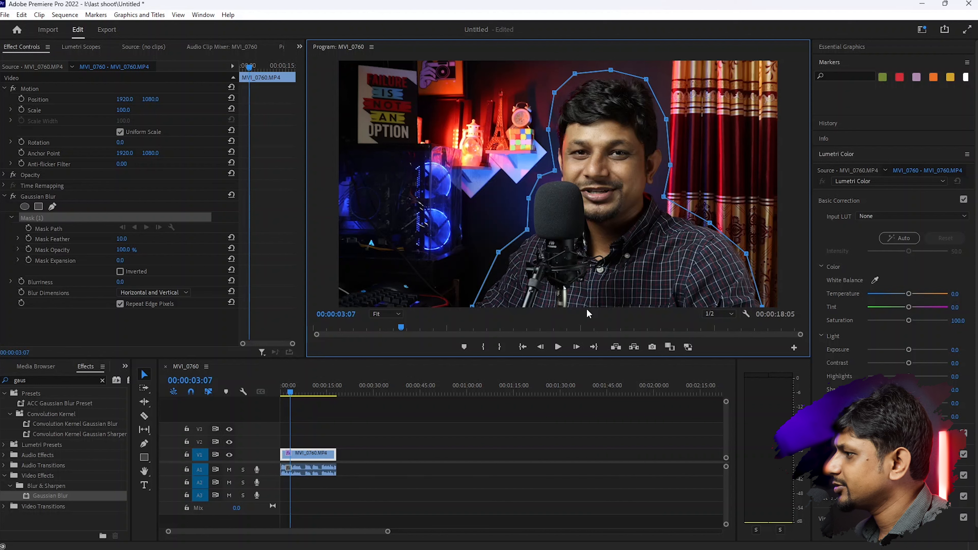
click(473, 306)
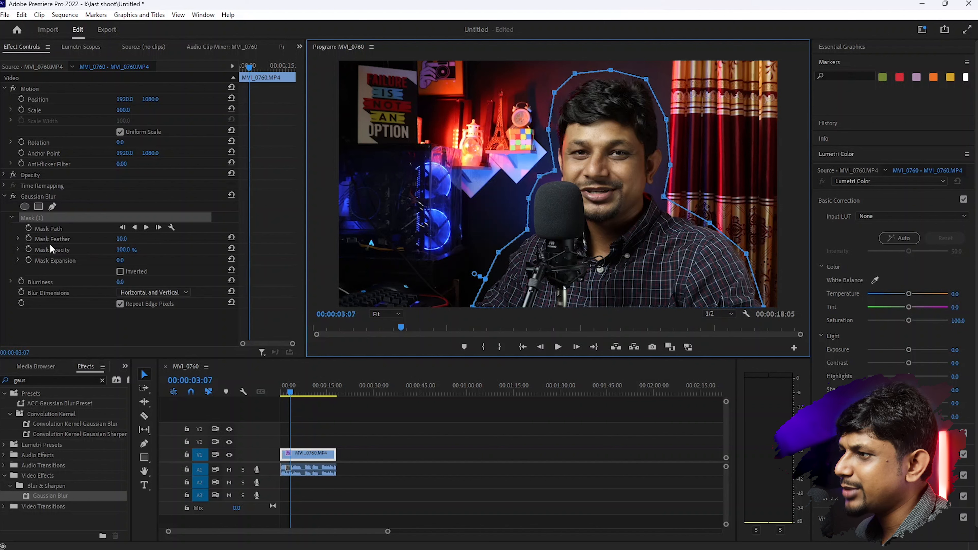
Set the blur mask's feather to 106 and invert the mask.
drag(122, 239, 161, 238)
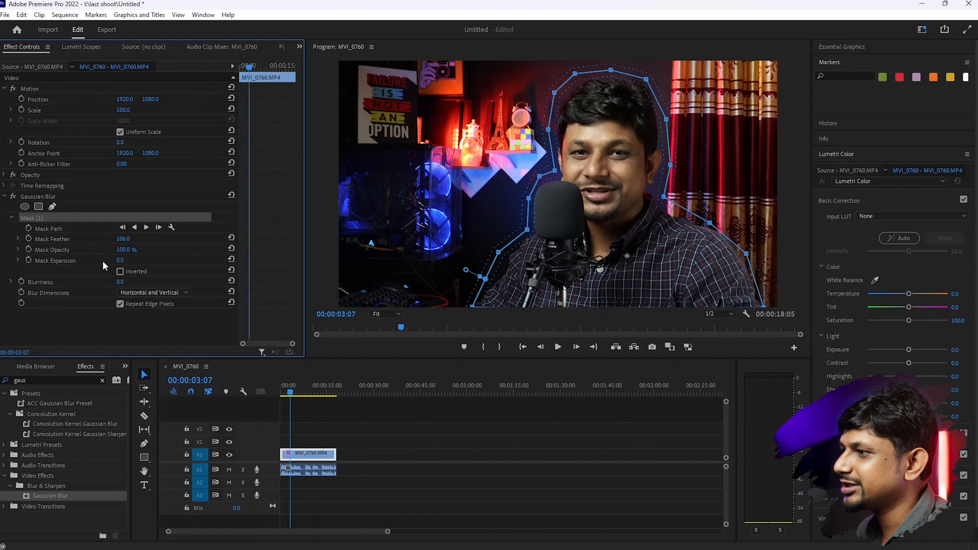
click(120, 271)
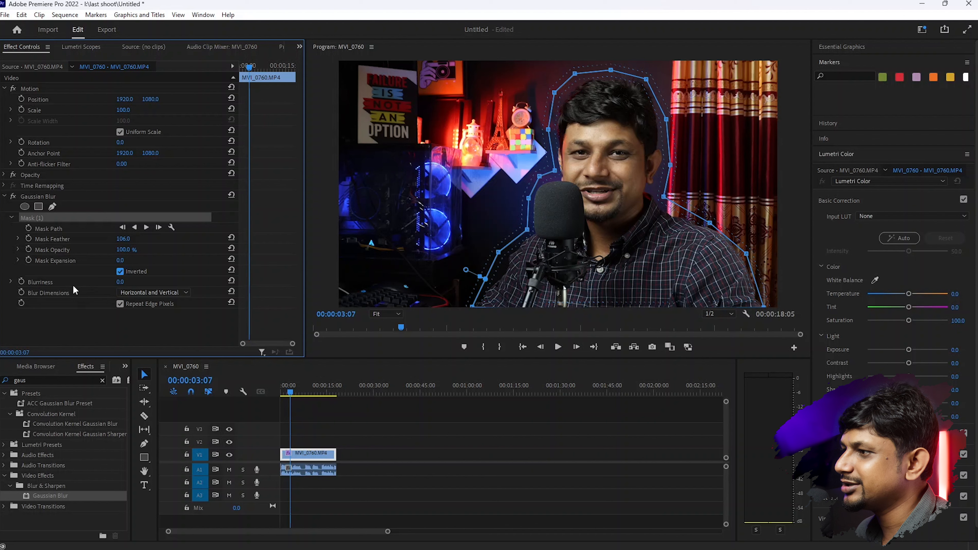
Try a Gaussian Blur blurriness of 133, and settle on 61.
drag(121, 284, 186, 284)
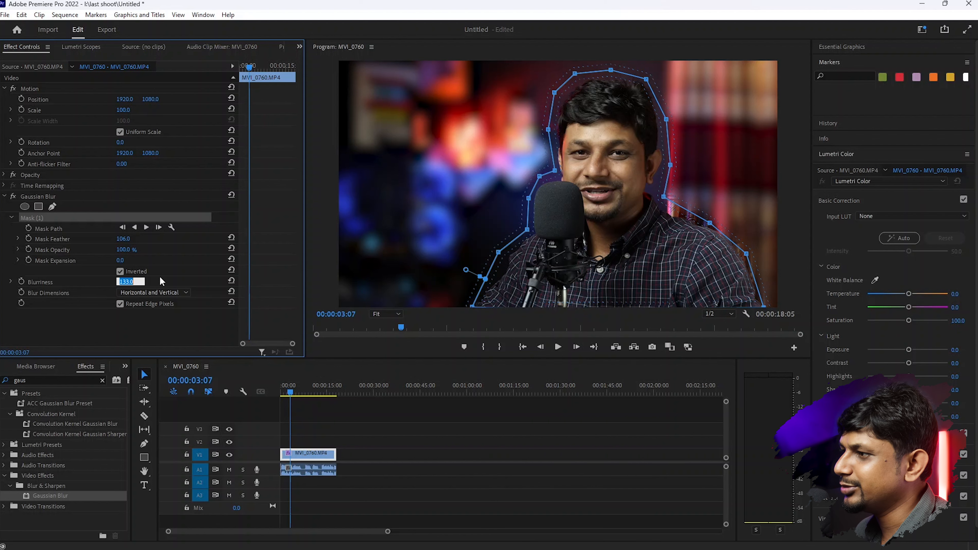
click(169, 281)
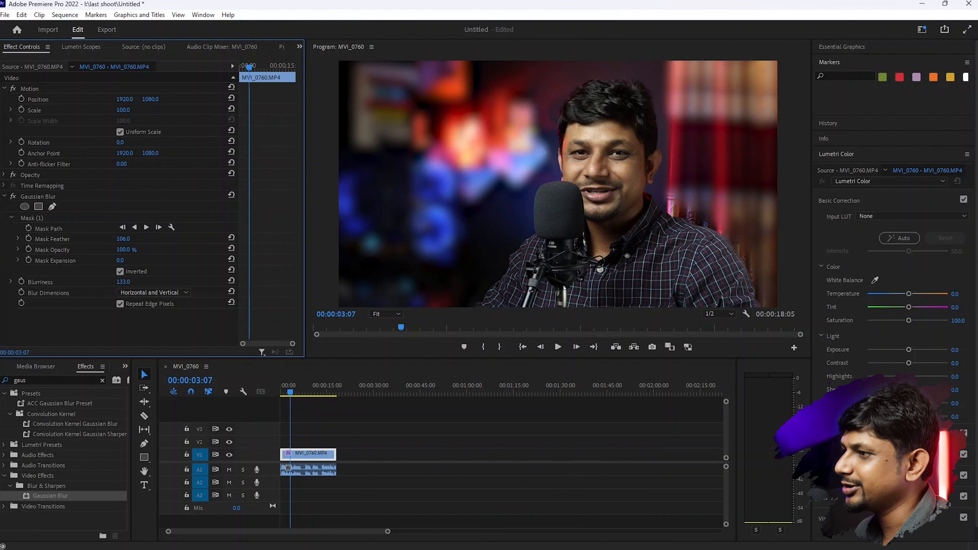
click(35, 219)
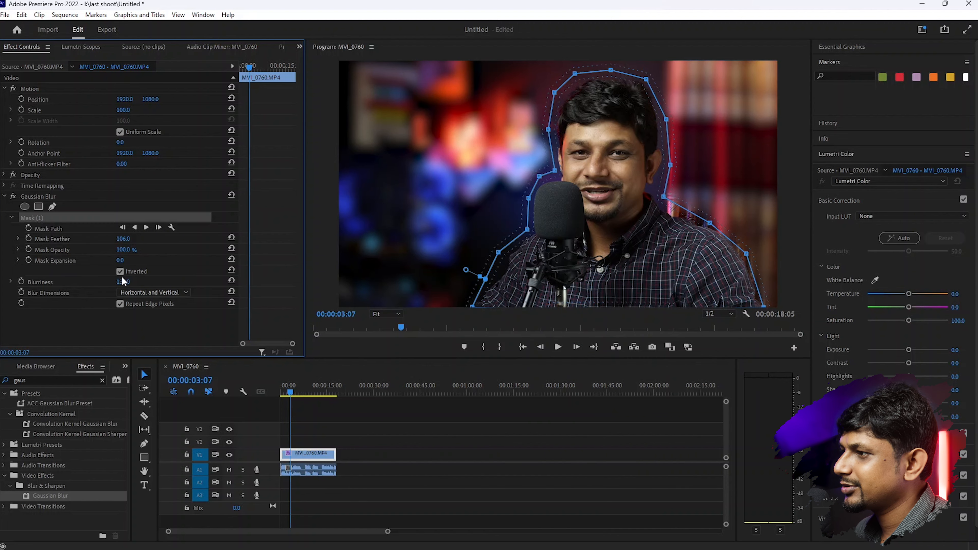
drag(124, 282, 100, 282)
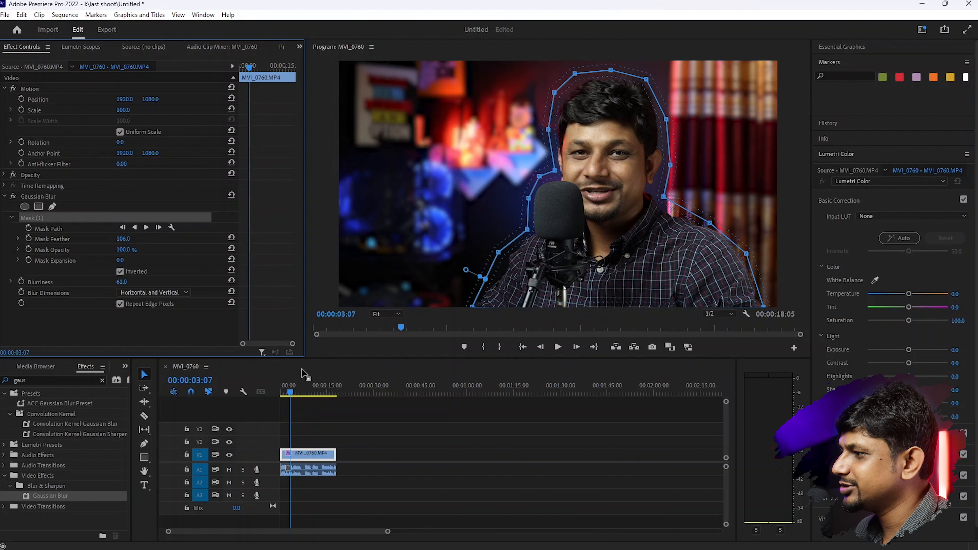
Play the sequence from its start for about five seconds to check the blurred background.
click(278, 393)
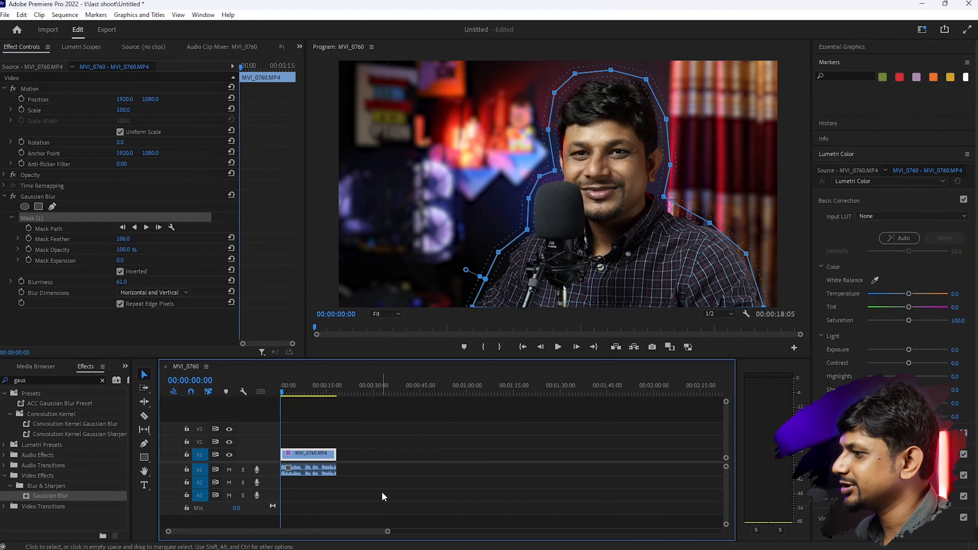
click(401, 497)
key(space)
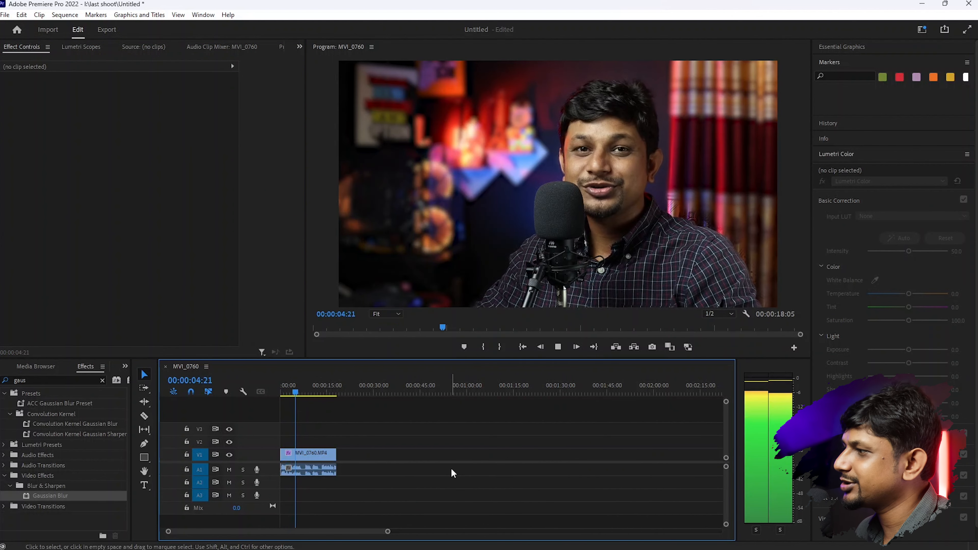
key(space)
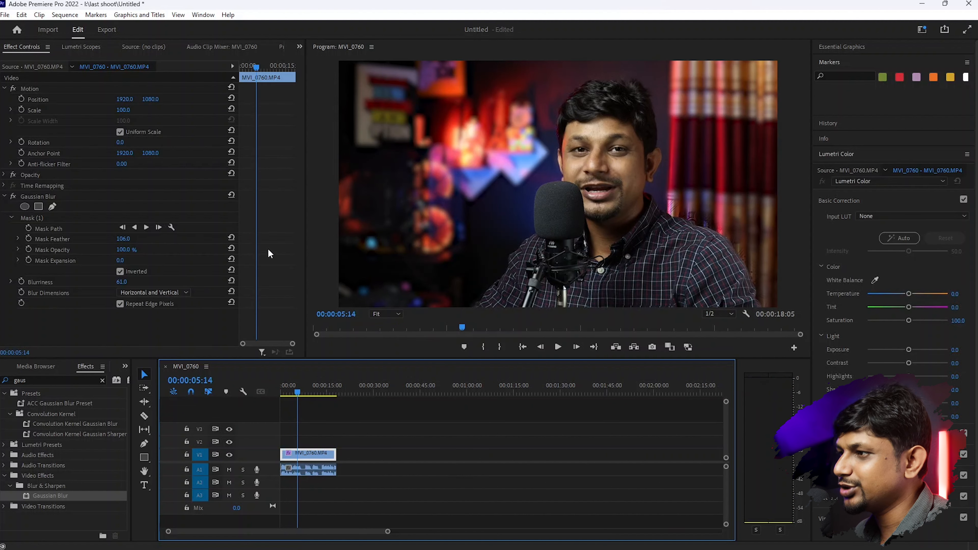